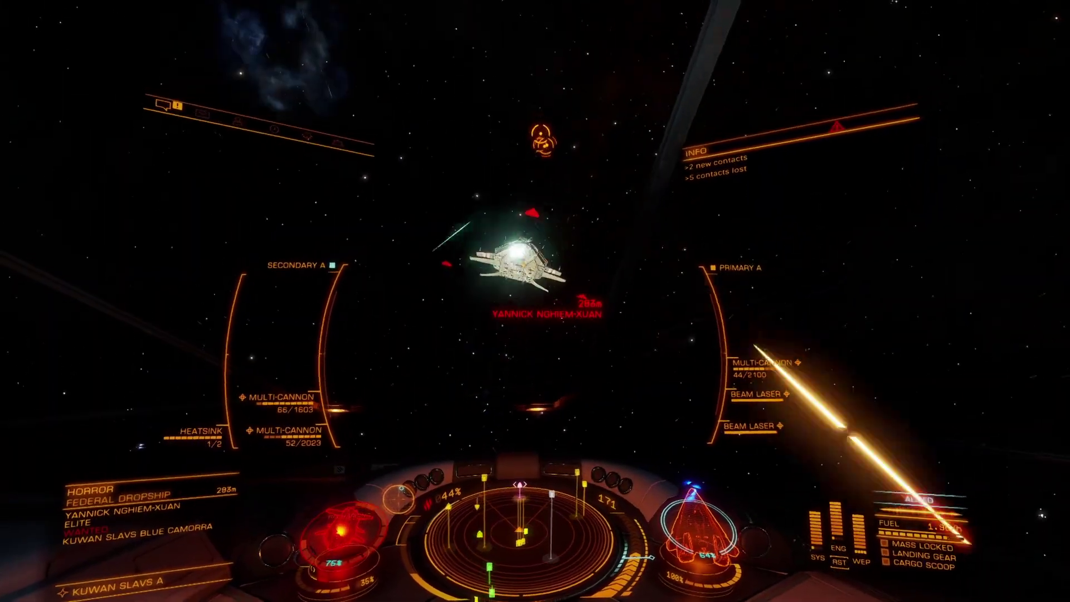
- Switch weapons to fire group B to finish off the Federal Dropship
key(n)
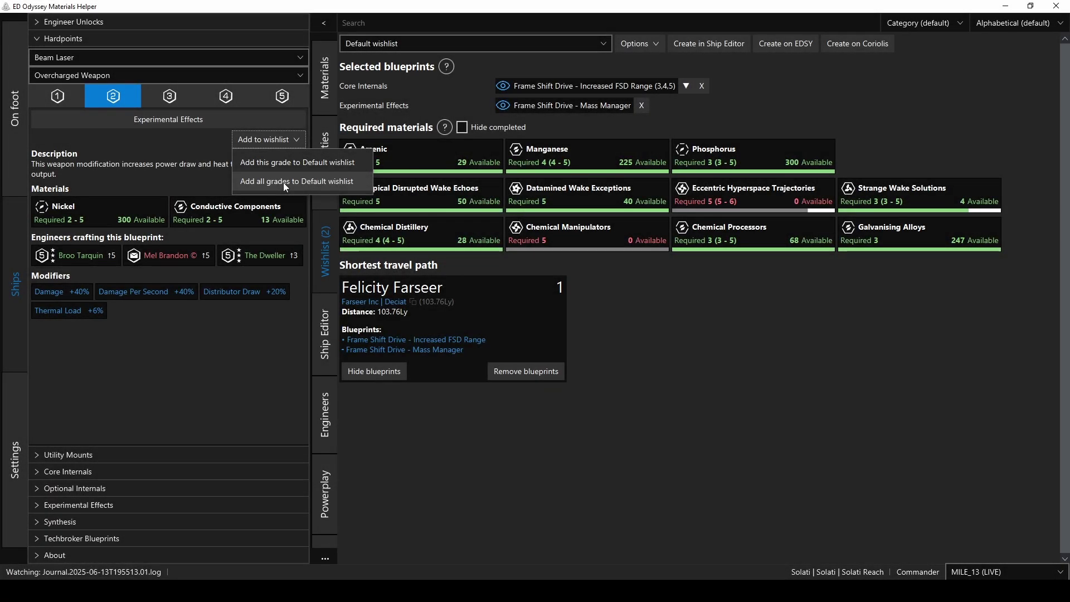
- Add all Overcharged Weapon grades to the Default wishlist and hide completed materials
click(283, 181)
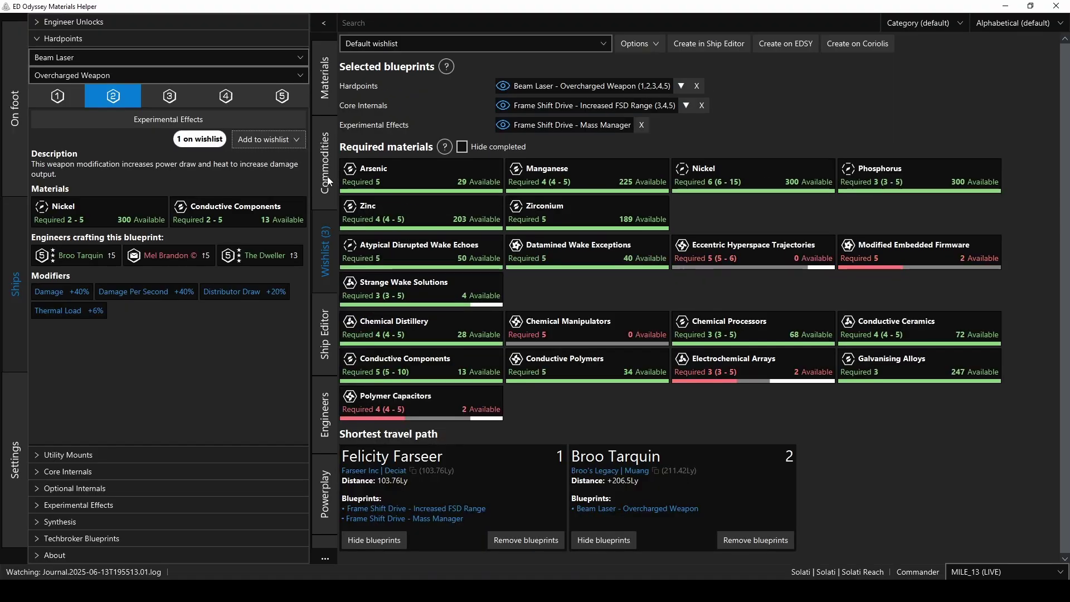
click(465, 147)
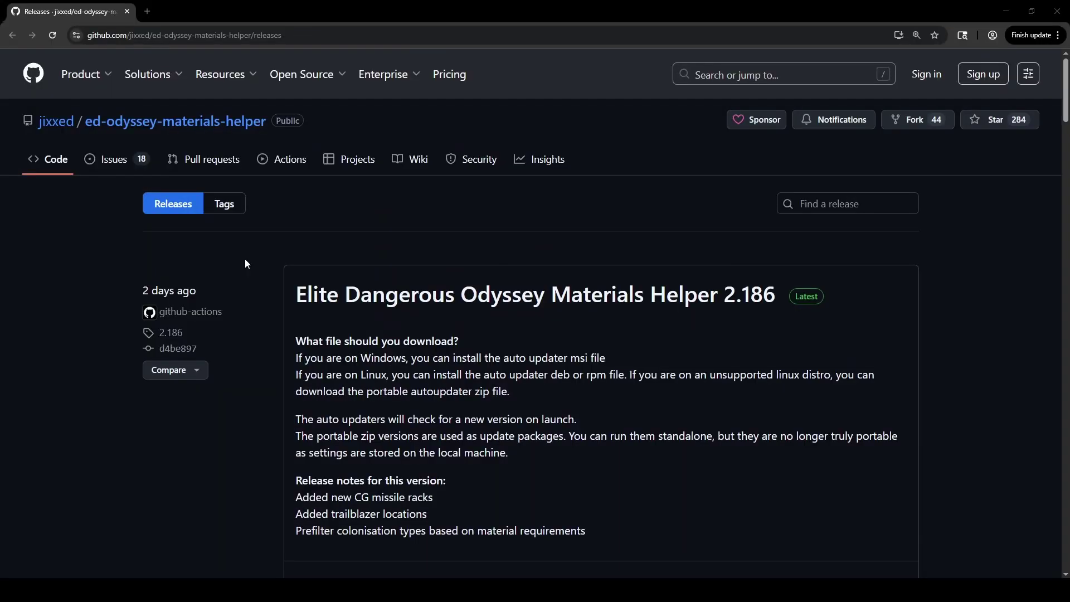
- Download the 2.186 Auto.Updater msi installer from the release assets
scroll(246, 263, down, 5)
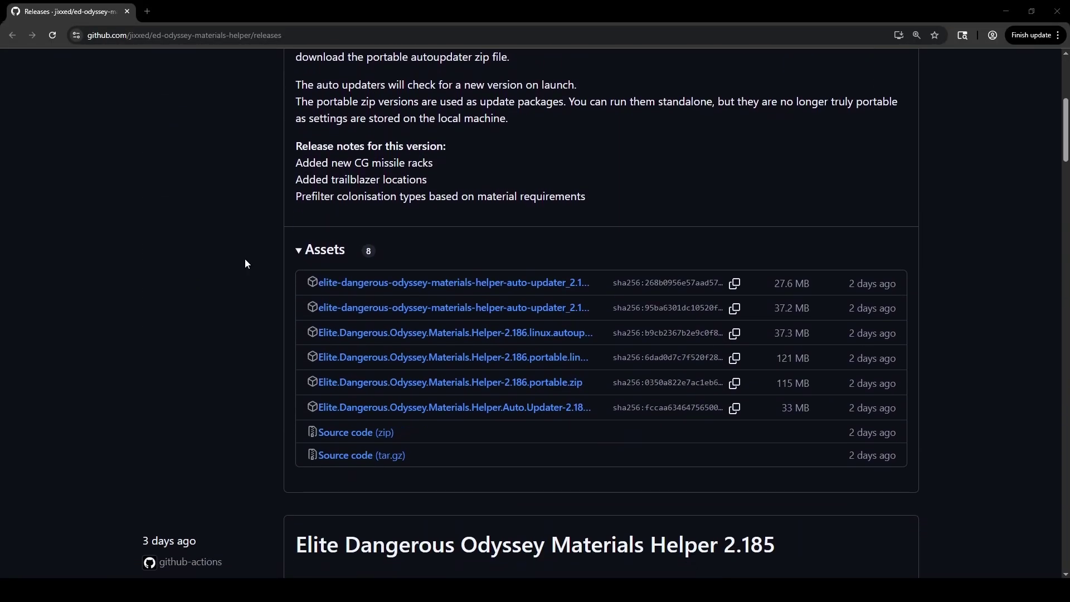
click(371, 413)
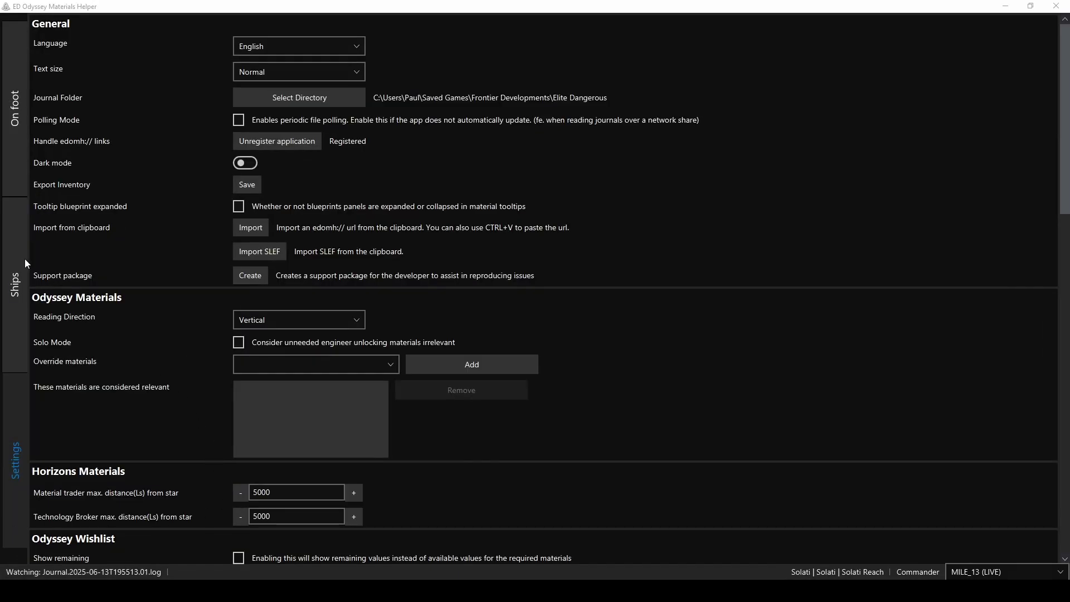
- Leave Settings for the Ships section of the app
click(17, 277)
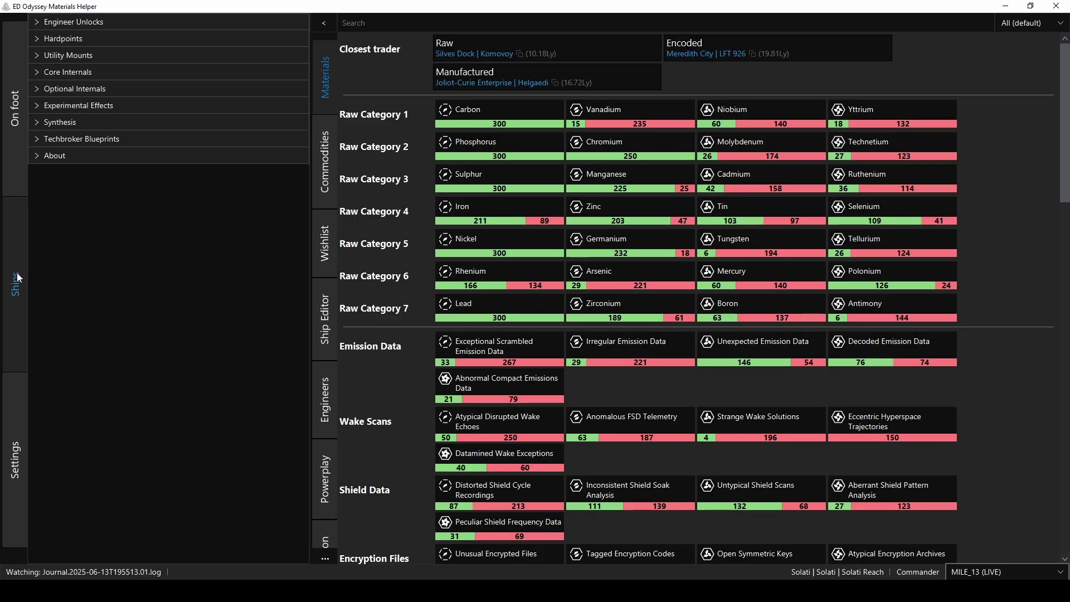
click(322, 403)
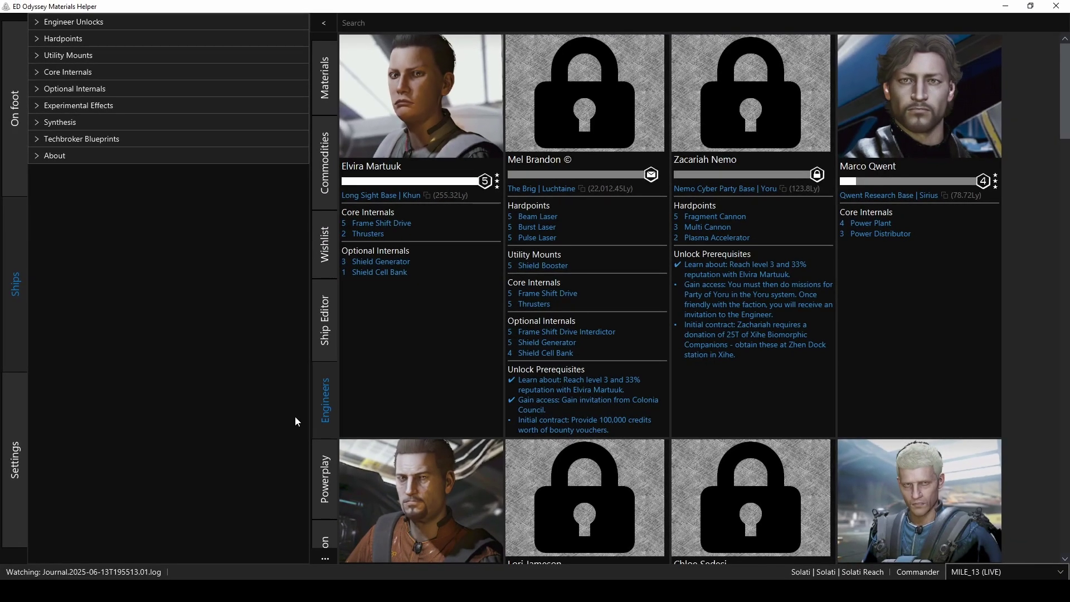
- Show the first engineer's unlock requirements in the left panel
click(345, 169)
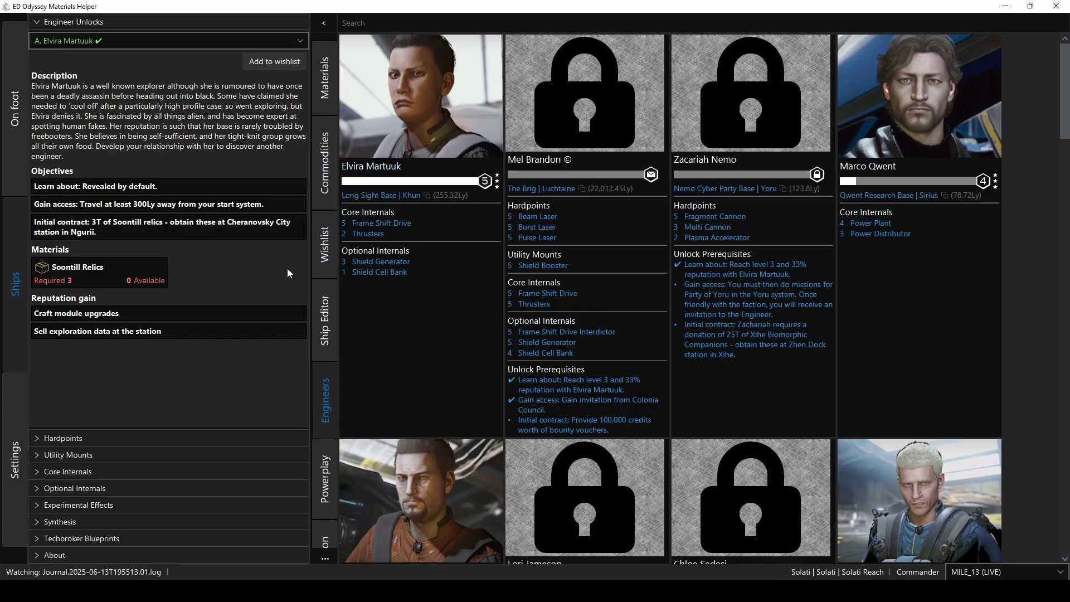
mouse_move(111, 275)
- View the engineer's Frame Shift Drive blueprint, then scroll to the second row of engineer cards
click(377, 224)
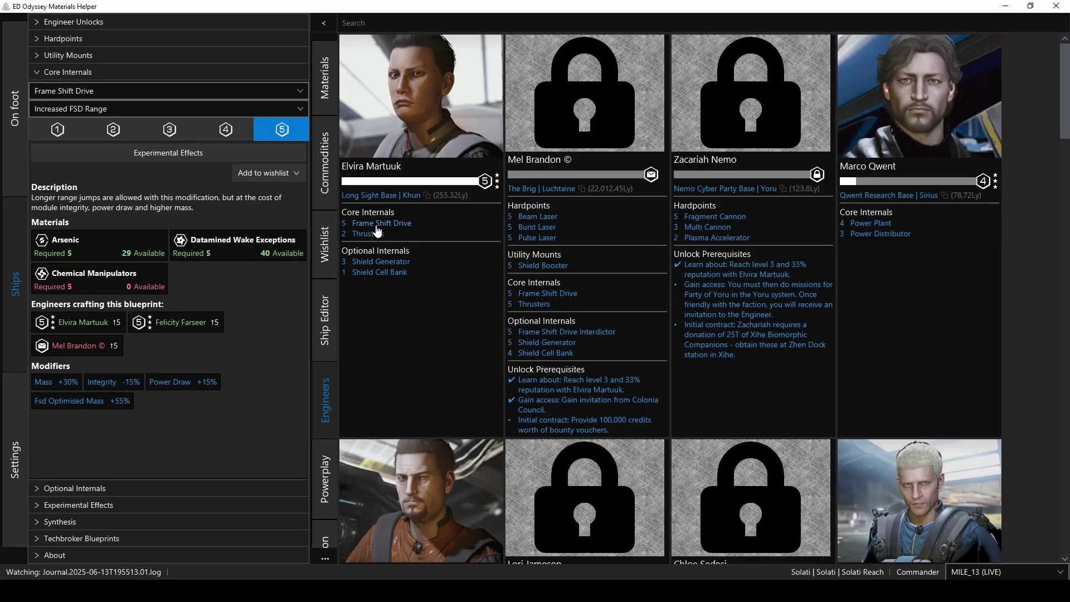
scroll(496, 278, down, 4)
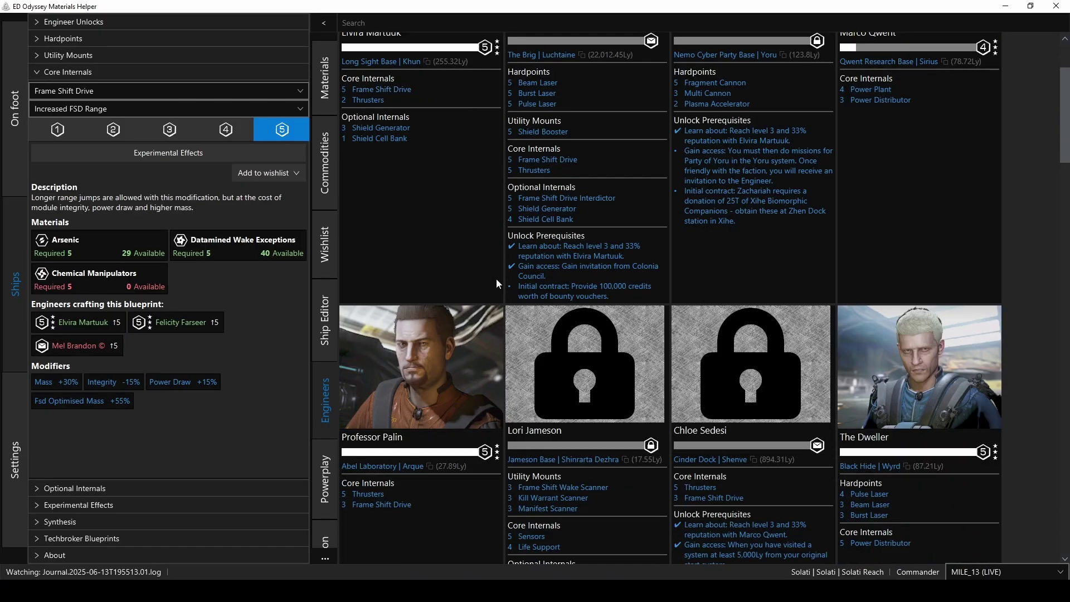
scroll(496, 279, down, 1)
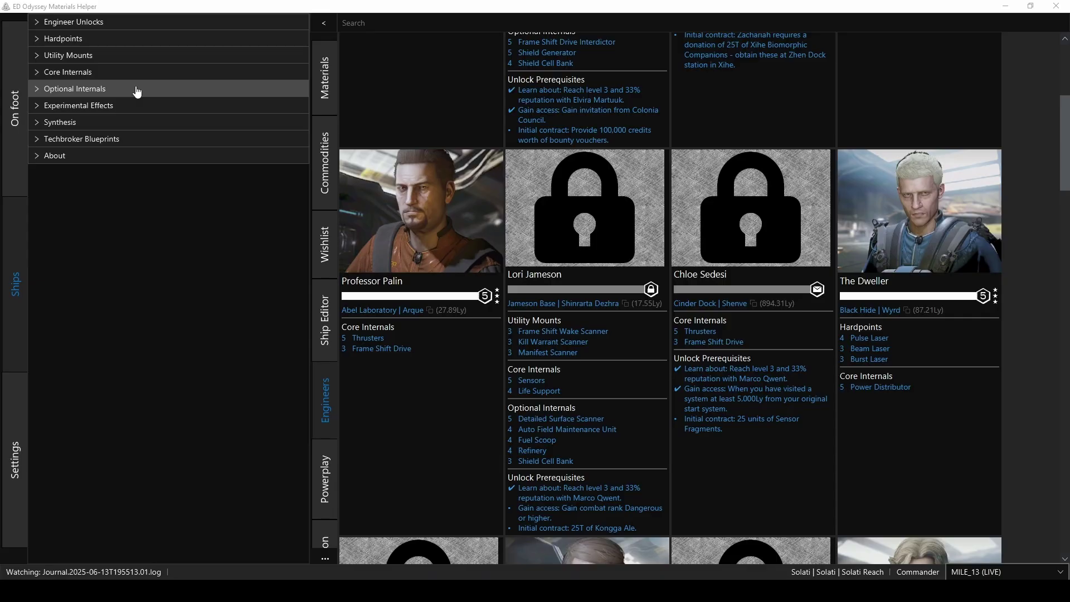
- Select the Frame Shift Drive Increased FSD Range blueprint under Core Internals
click(100, 76)
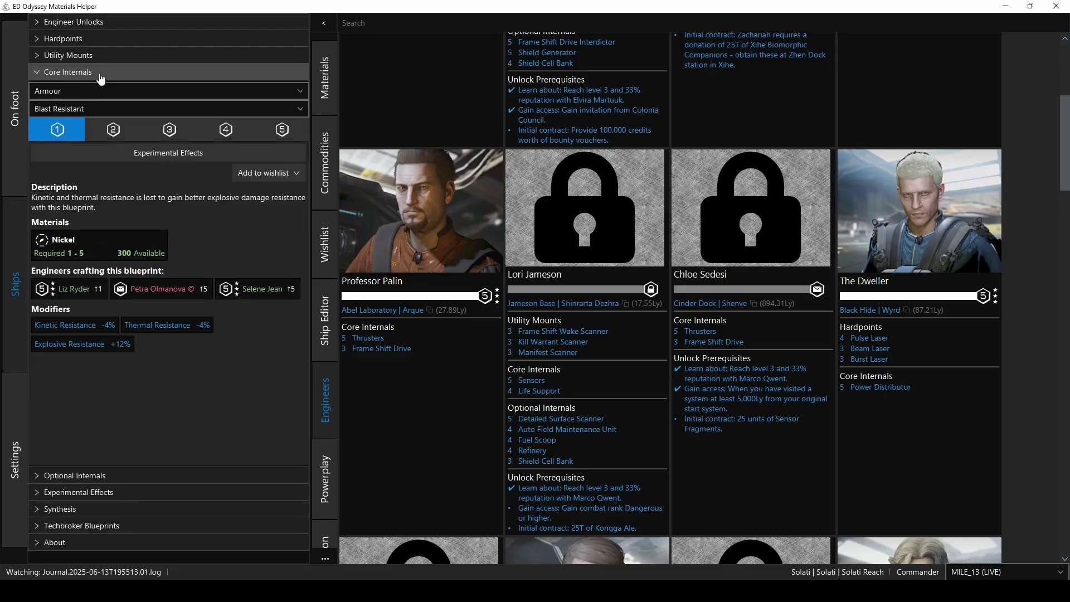
click(101, 92)
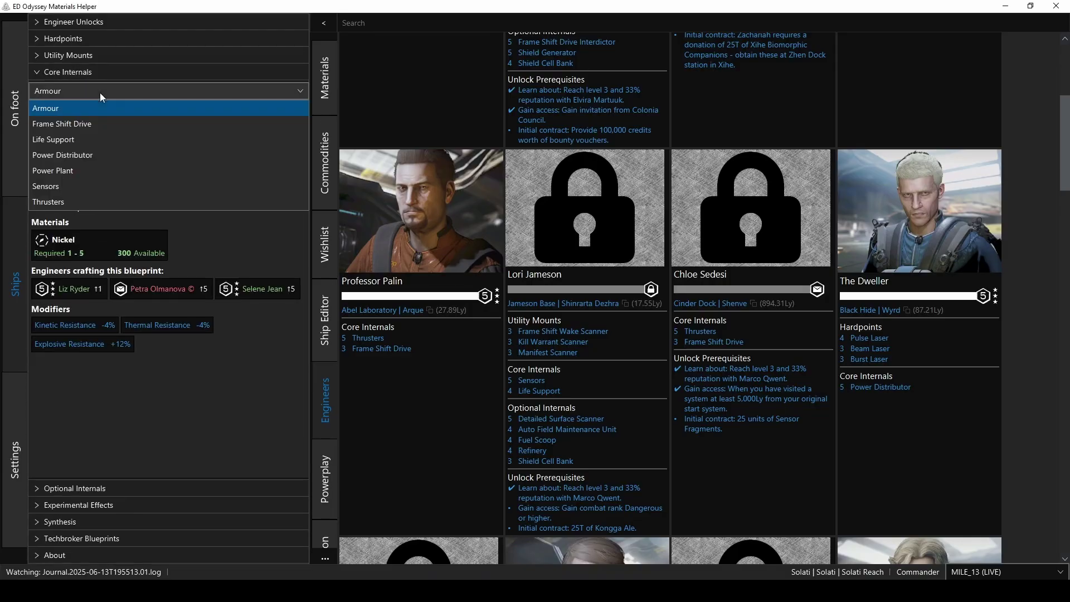
click(96, 124)
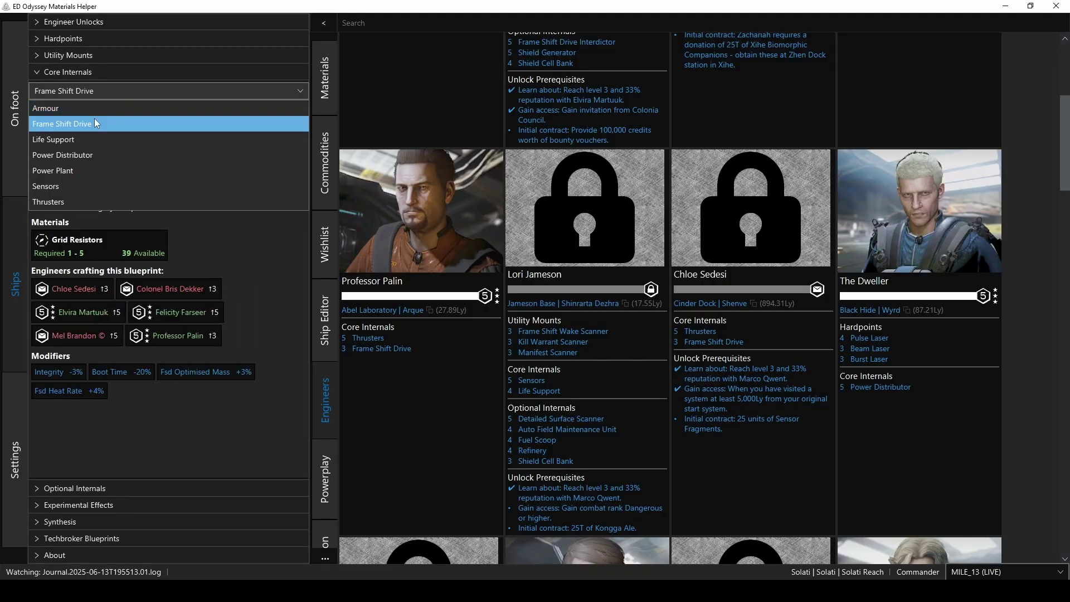
click(148, 108)
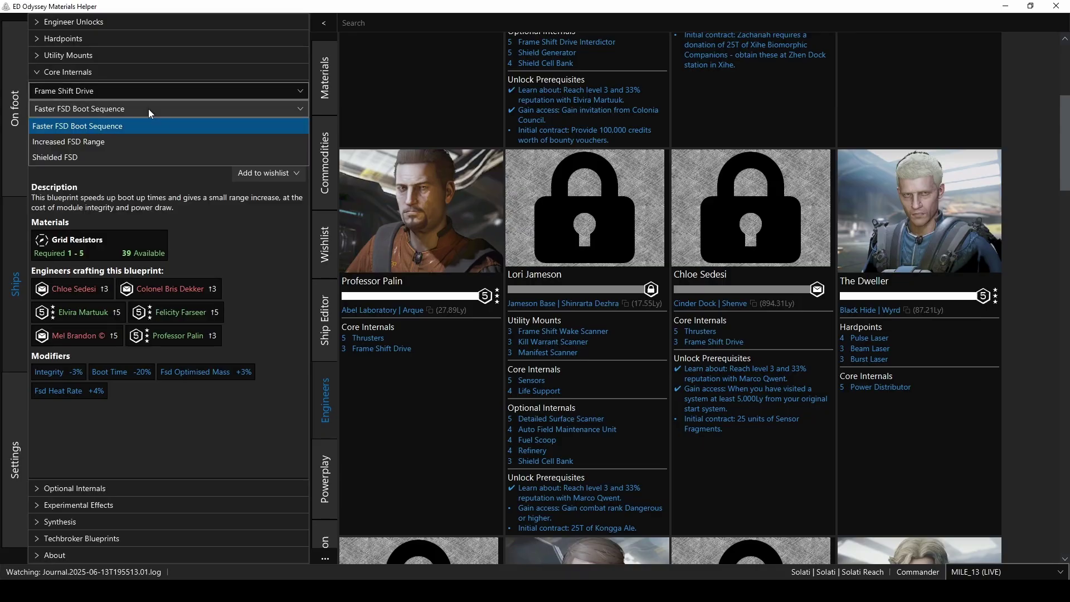
click(101, 141)
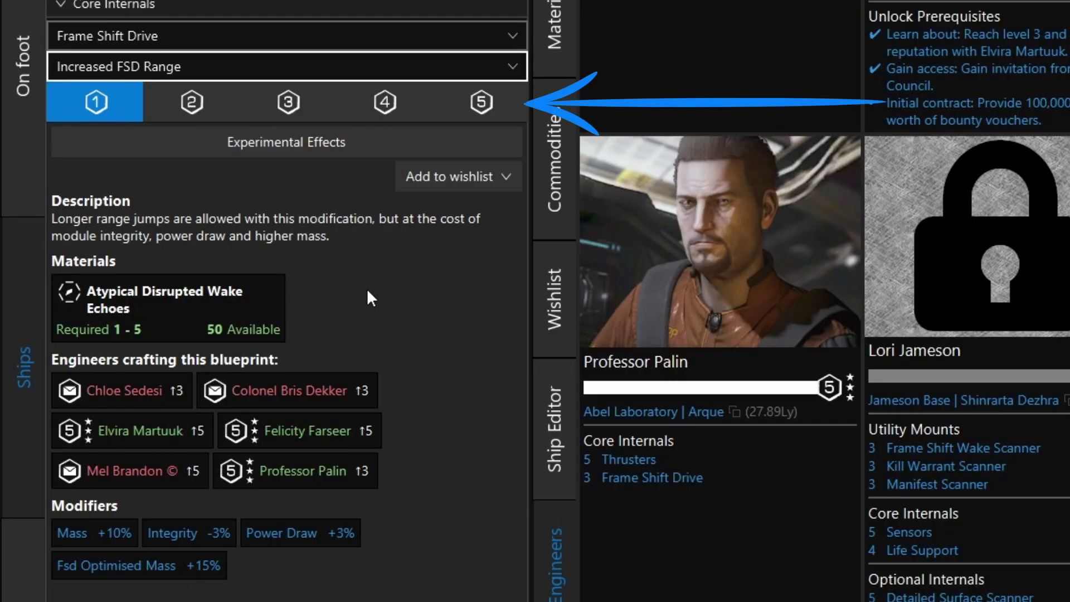
- Review Increased FSD Range grades 2 through 5, ending on the Add to wishlist choices
click(218, 102)
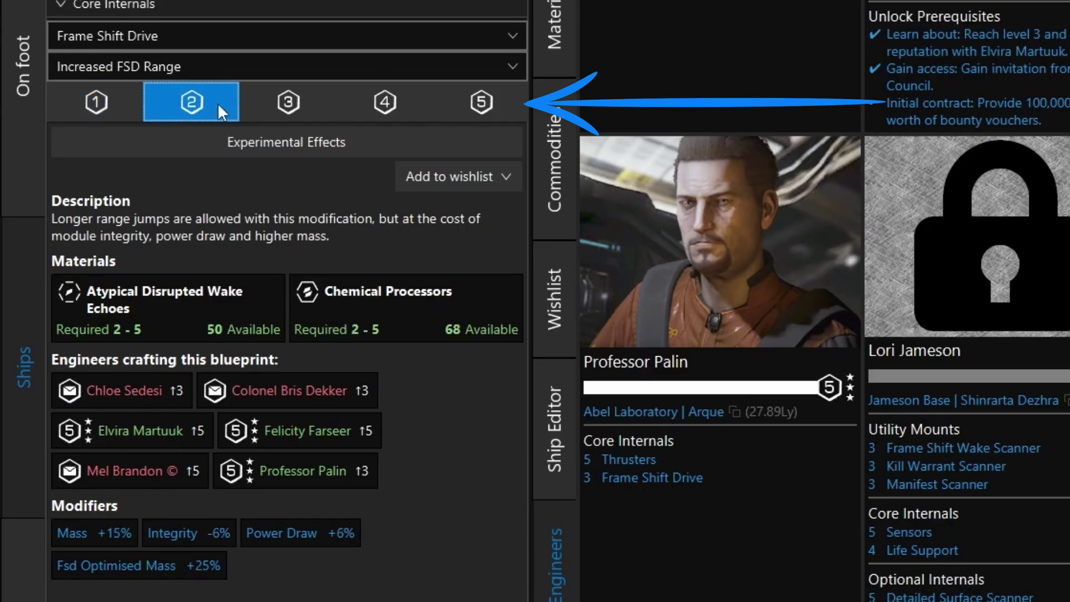
click(316, 103)
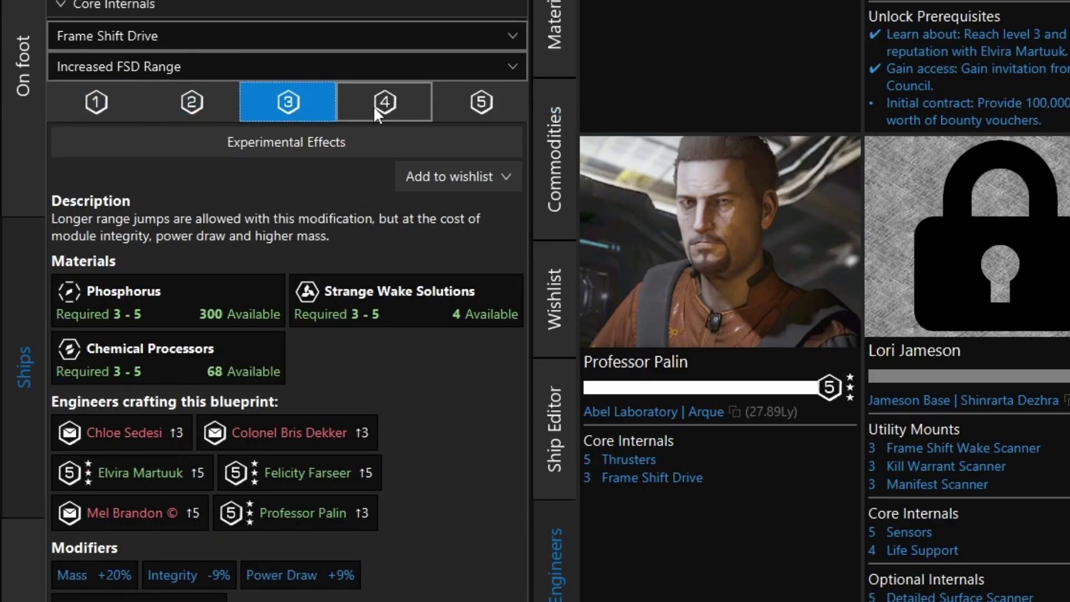
click(416, 105)
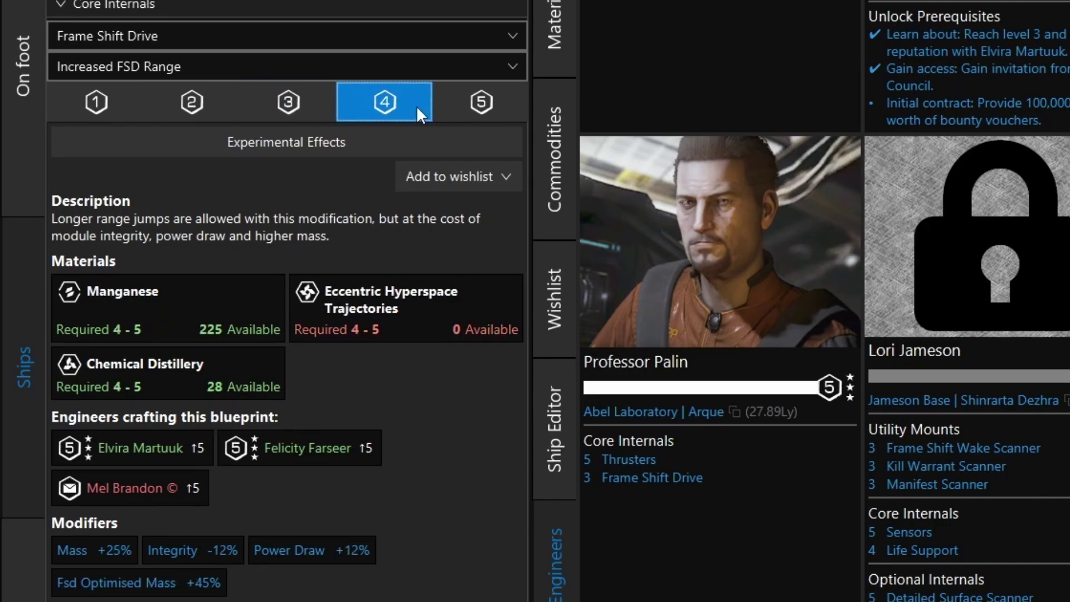
click(504, 103)
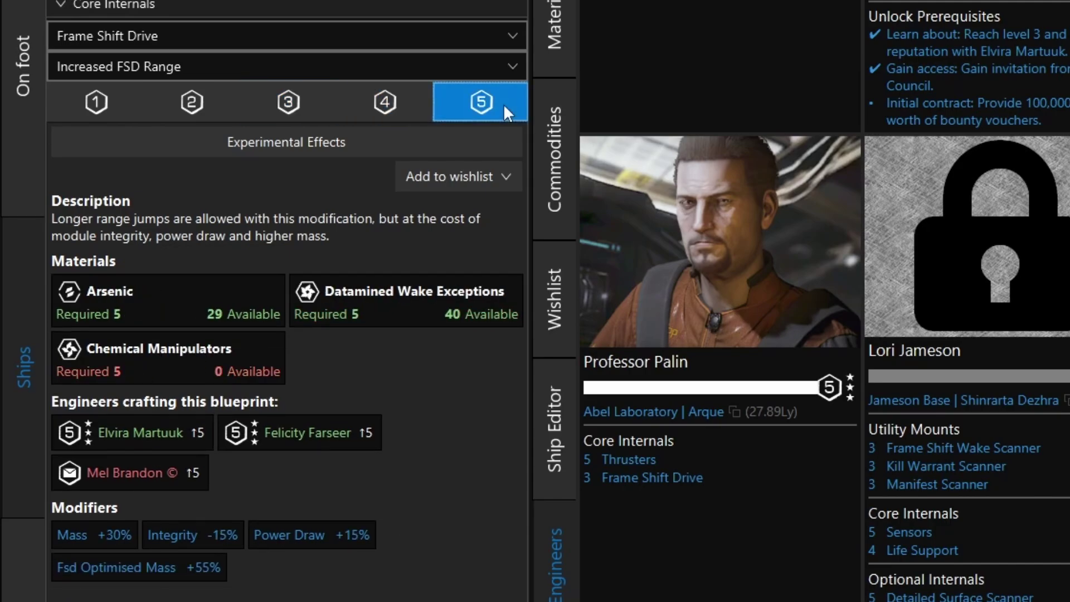
click(507, 184)
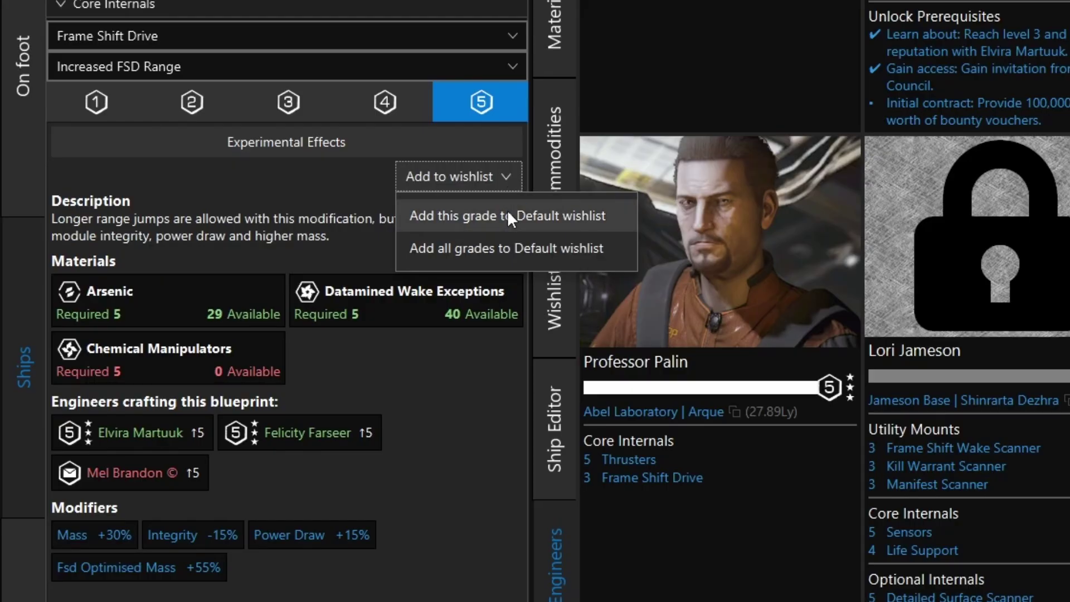
- Add Increased FSD Range grades 1–5 to the Default wishlist
click(508, 249)
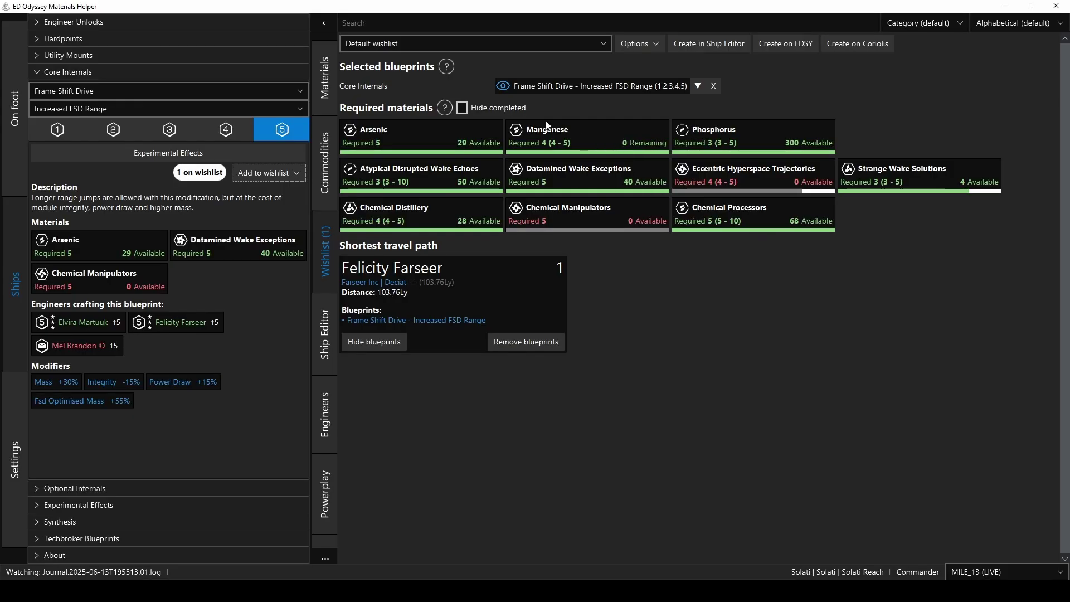
click(461, 107)
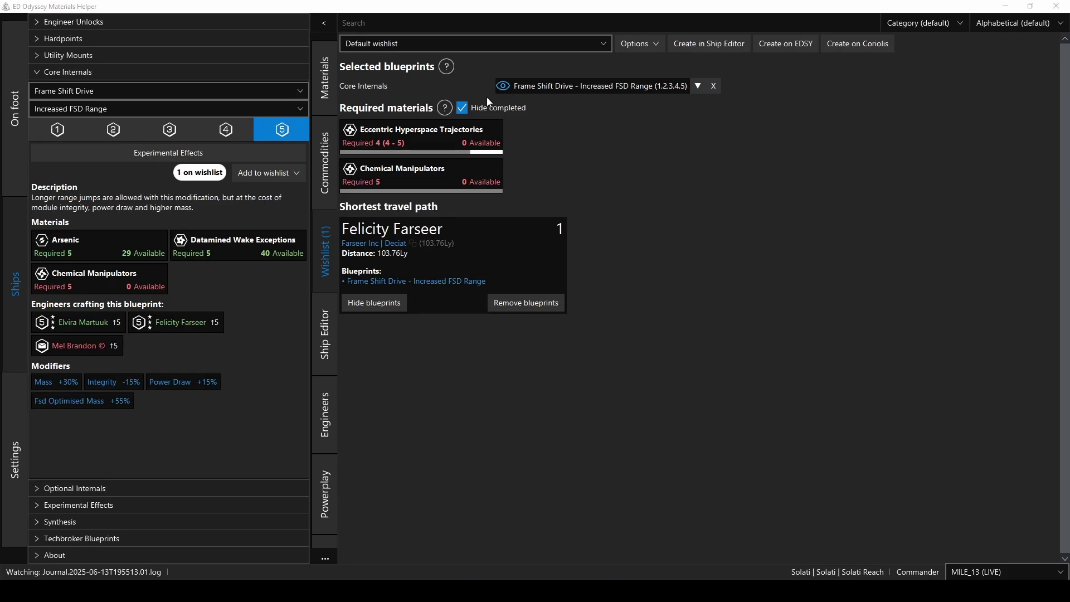
click(461, 107)
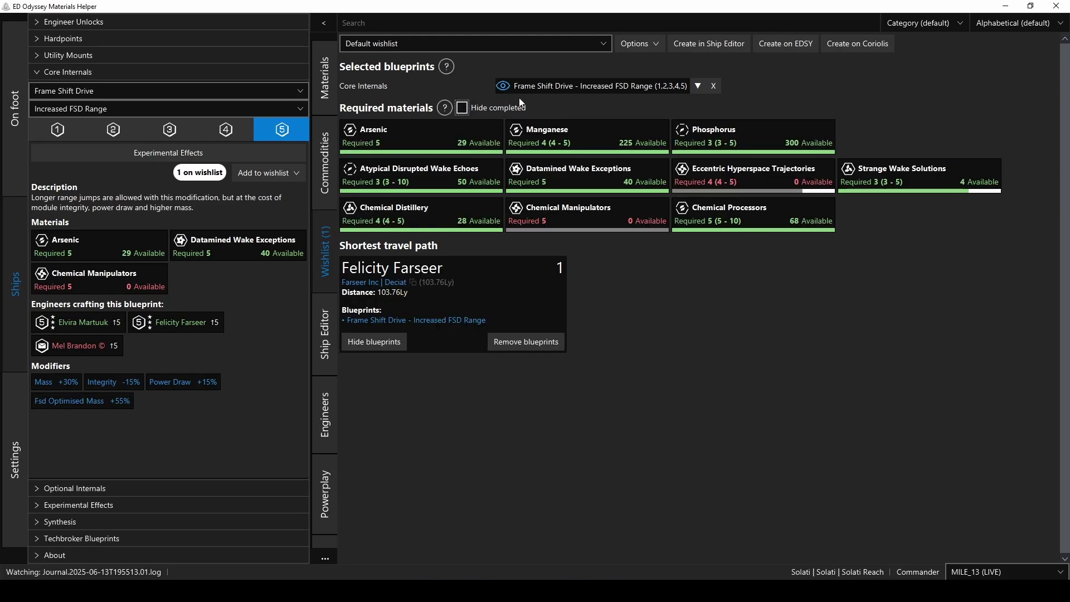
- Drop grades 1 and 2 from the Increased FSD Range wishlist entry, keeping grades 3–5
click(697, 87)
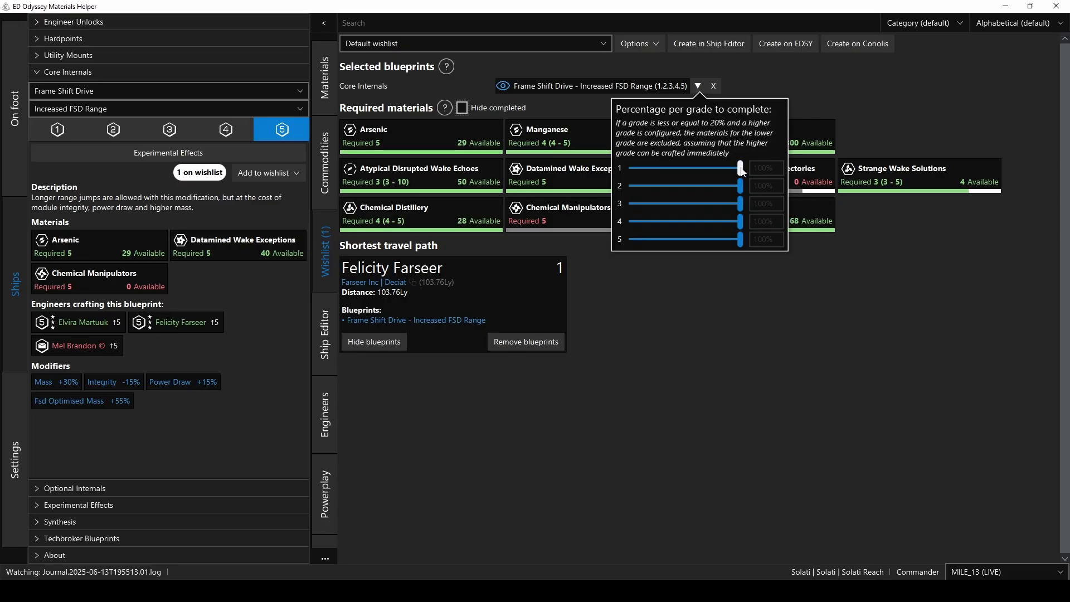
drag(742, 169, 628, 168)
drag(741, 192, 616, 192)
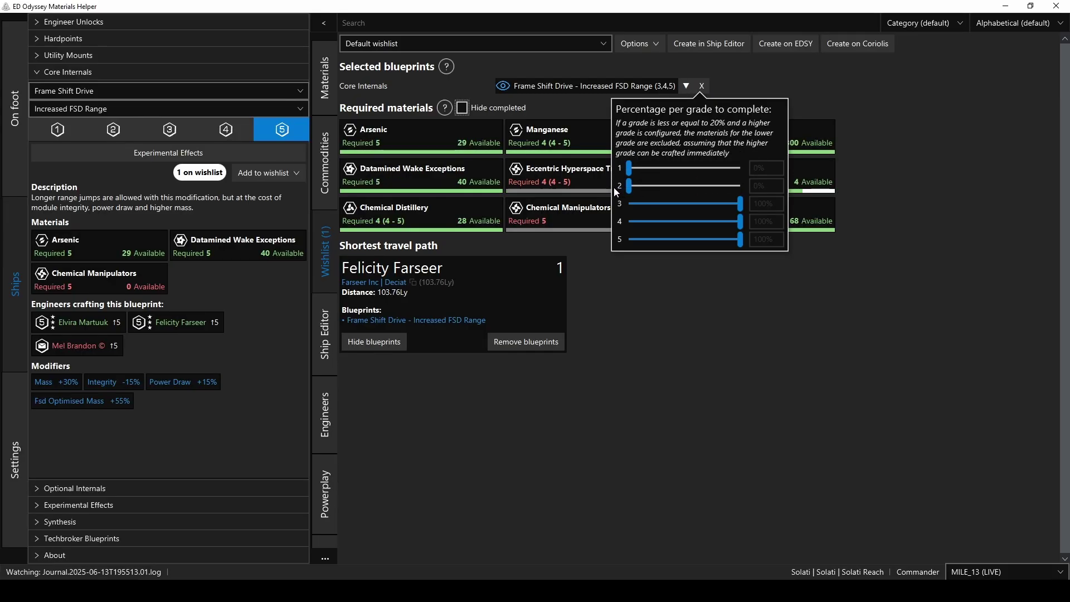
click(845, 77)
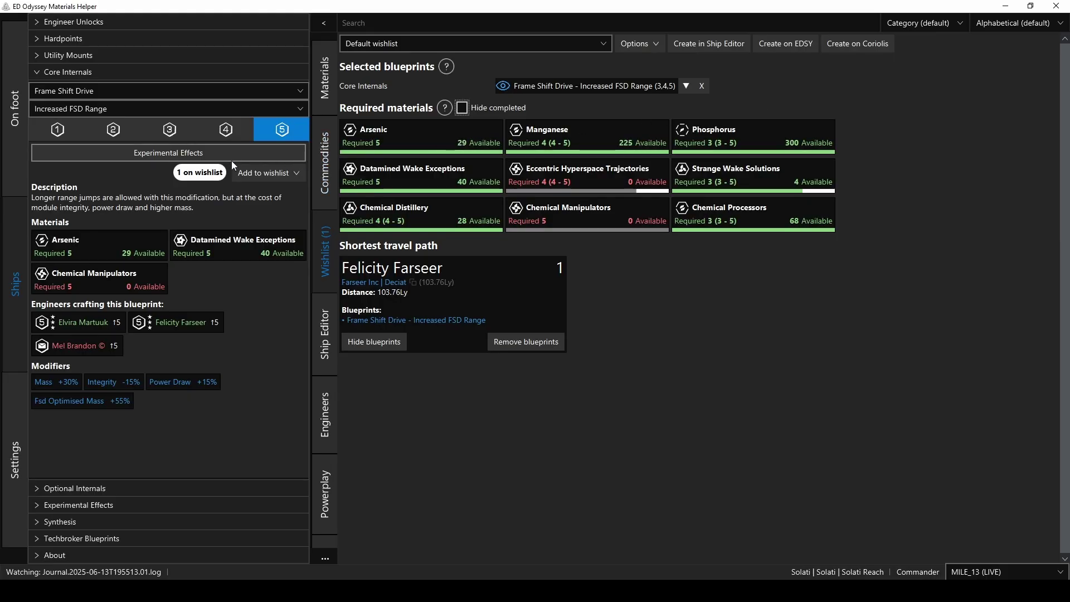
- Add the Frame Shift Drive Mass Manager experimental effect to the Default wishlist
click(187, 154)
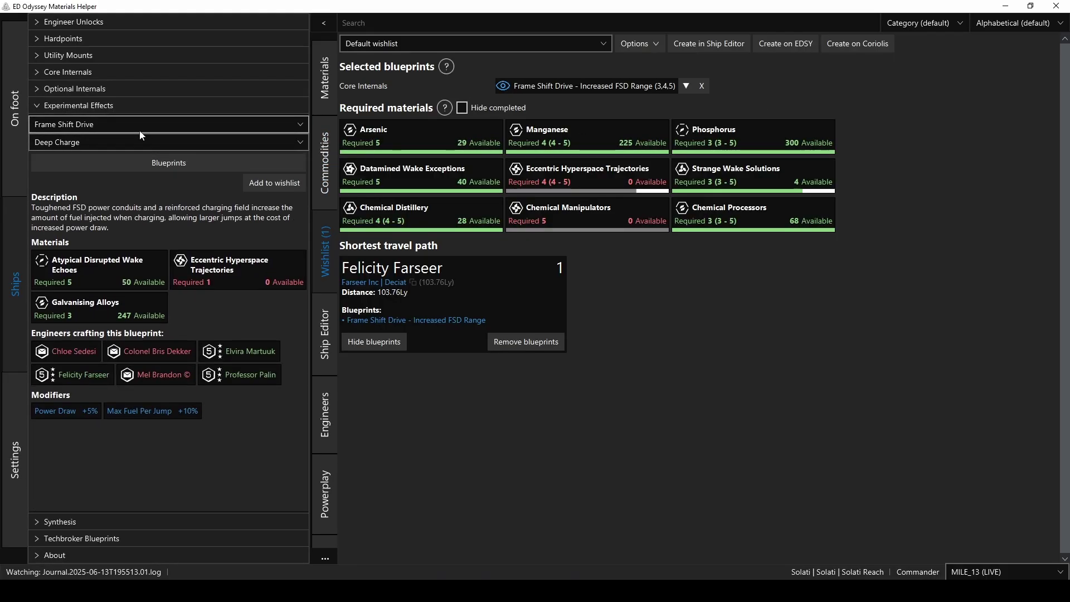
click(117, 144)
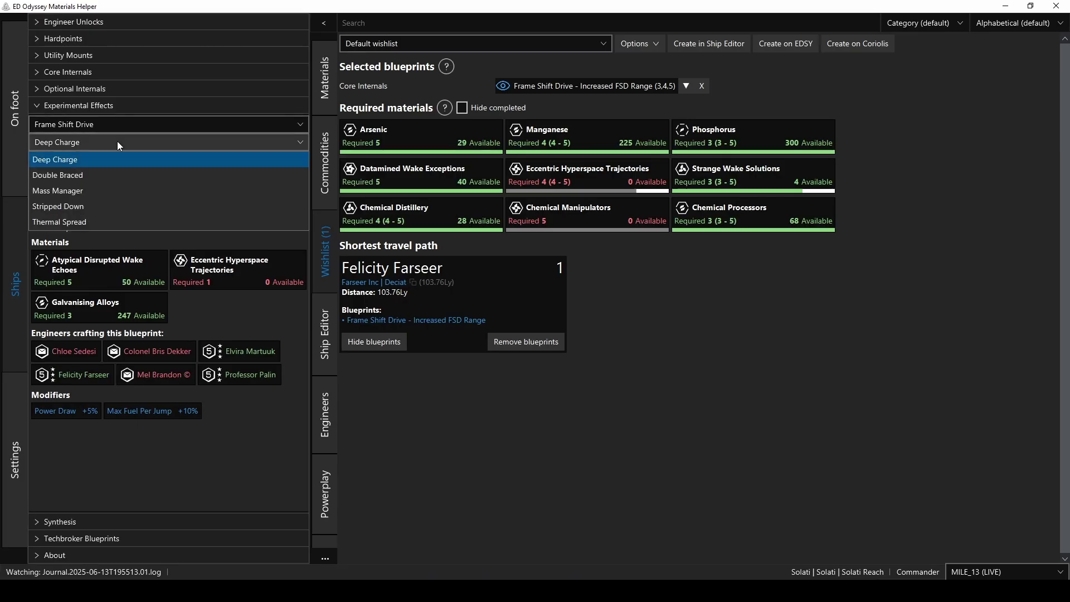
click(81, 191)
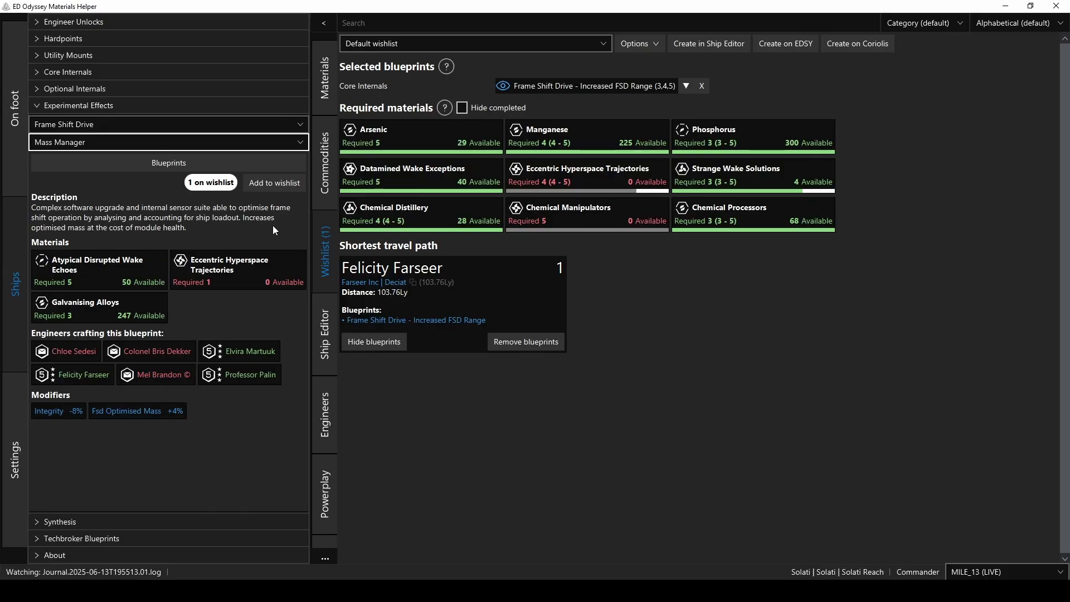
click(281, 180)
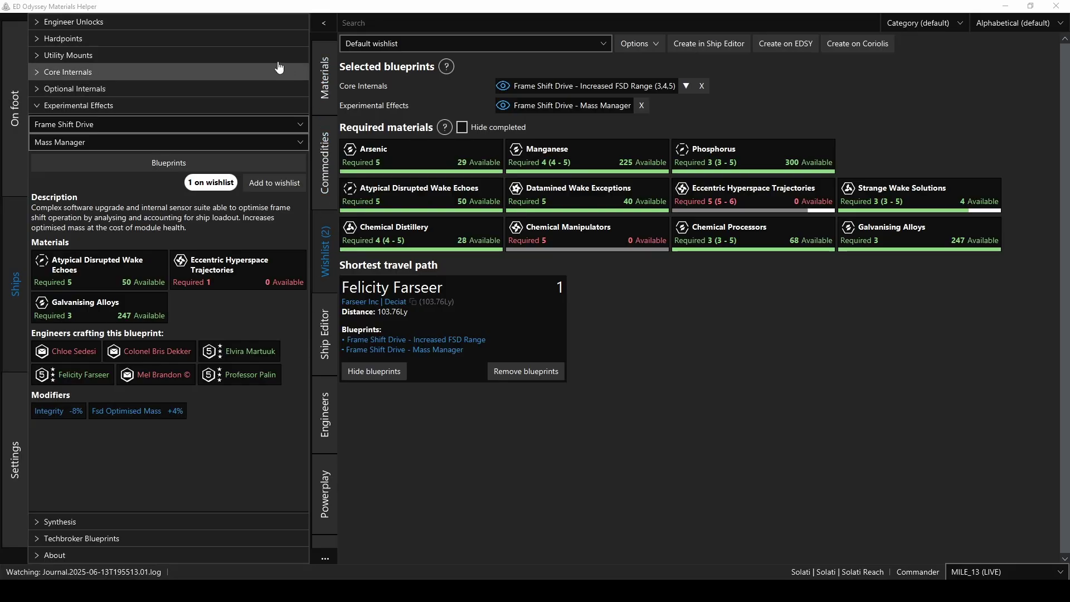
- Add Beam Laser Overcharged Weapon grades 1–5 to the Default wishlist
click(113, 42)
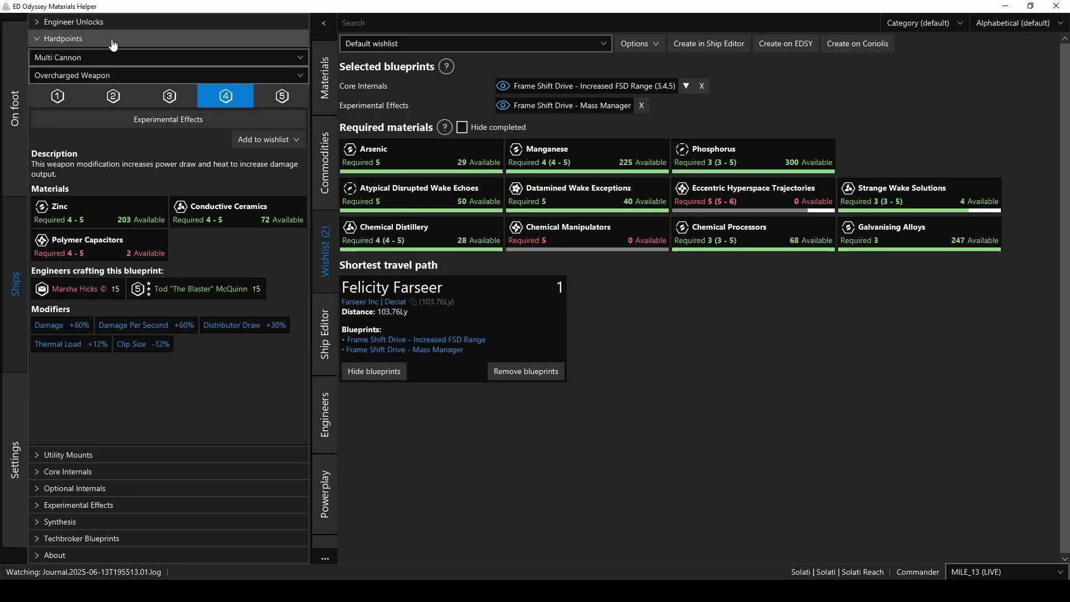
click(87, 57)
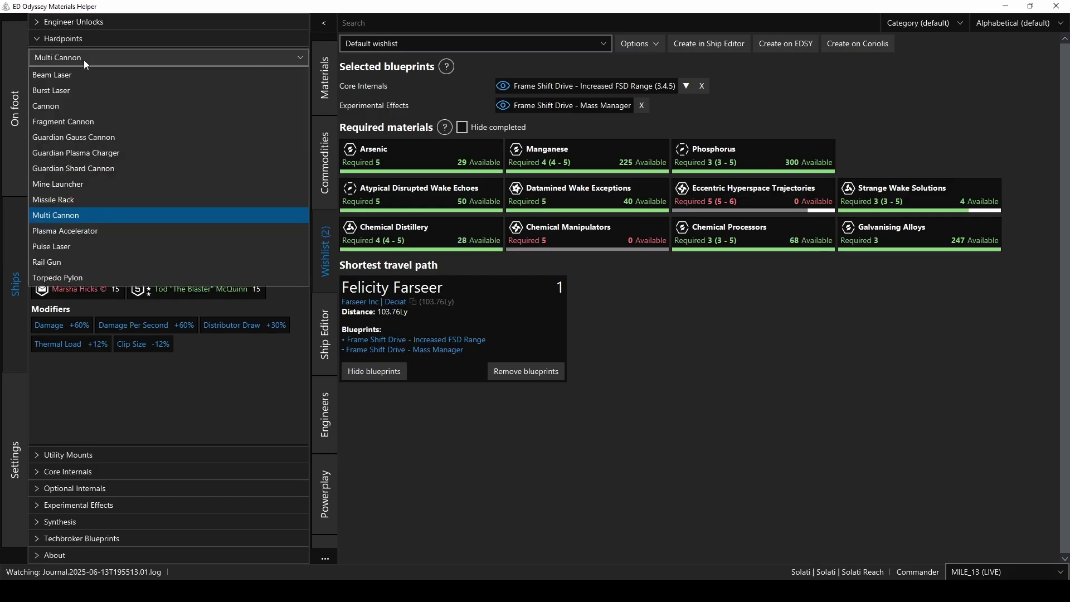
click(74, 72)
click(80, 75)
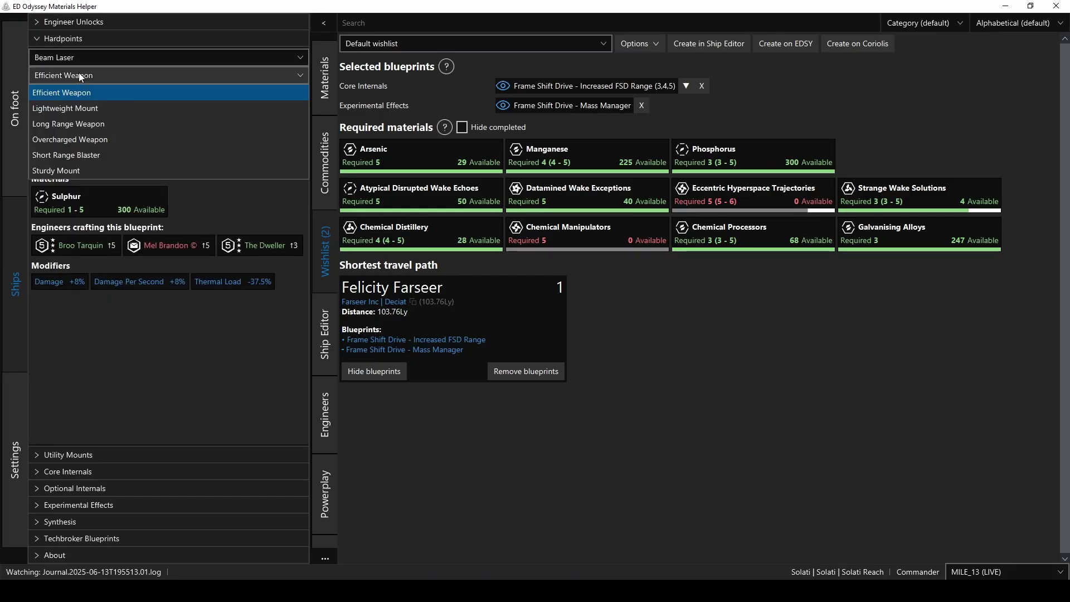
click(85, 141)
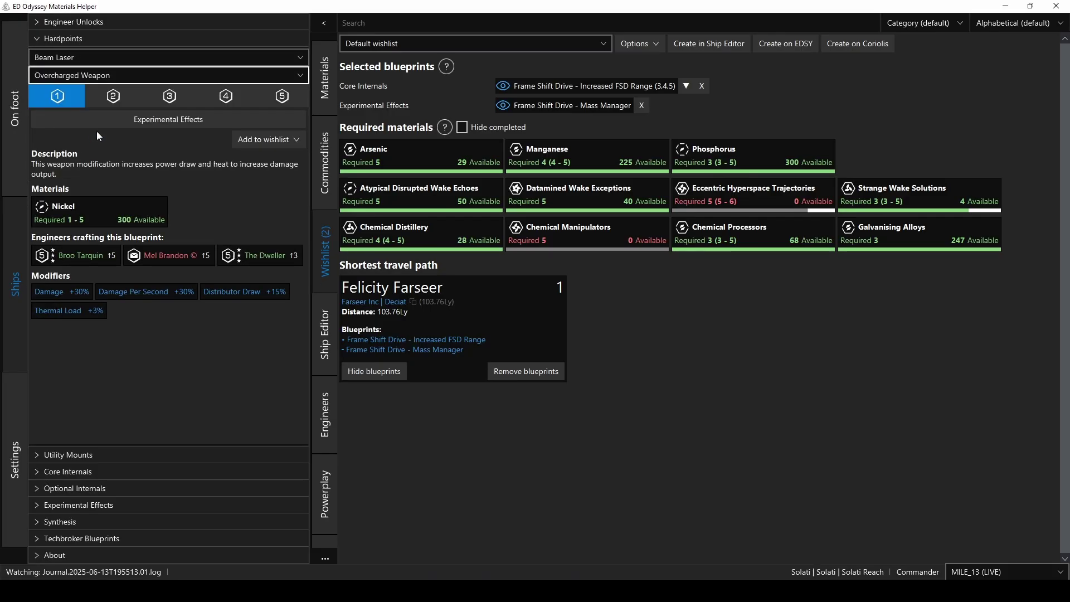
click(113, 99)
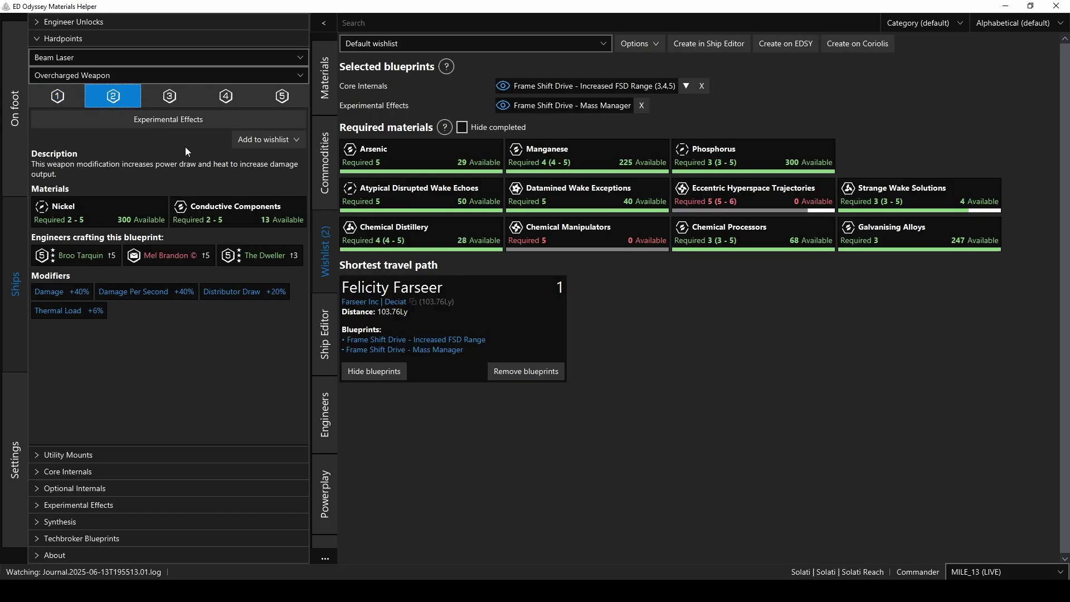
click(264, 145)
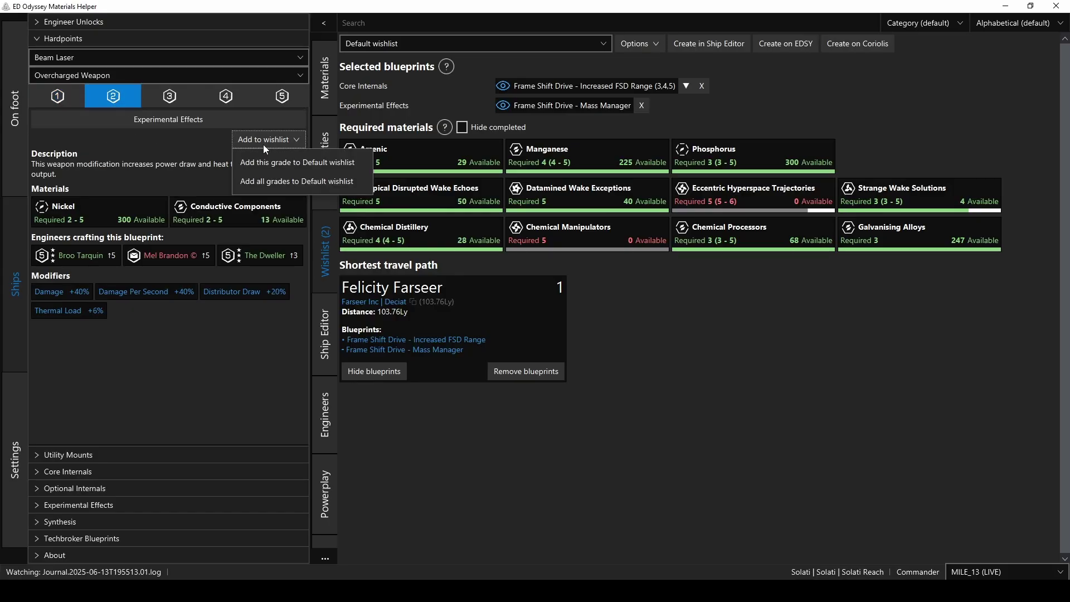
click(285, 183)
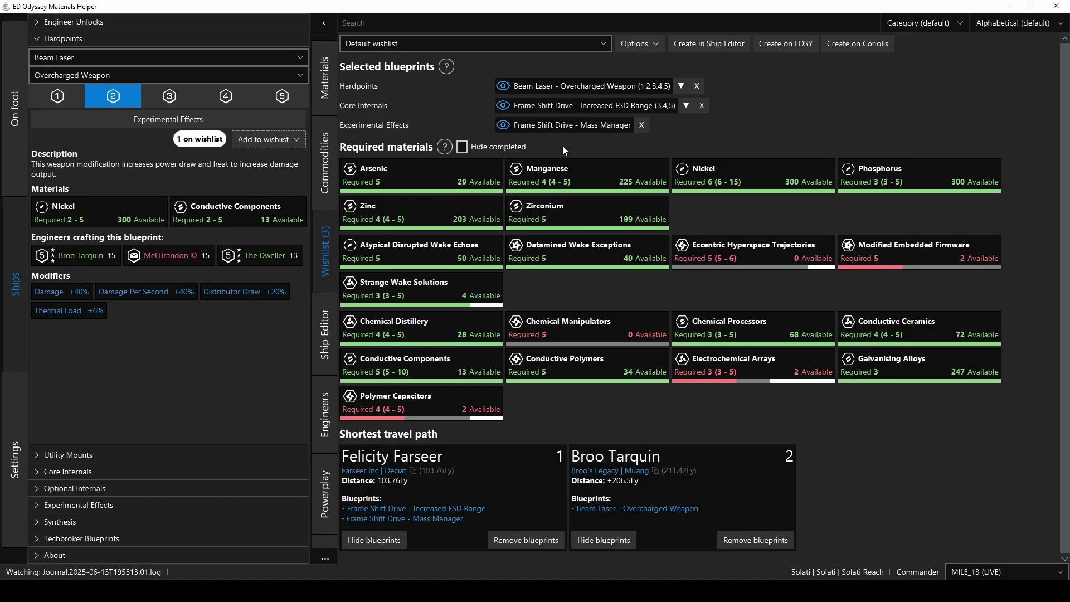
- Hide completed materials and remove the Beam Laser Overcharged Weapon blueprint from the wishlist
click(462, 147)
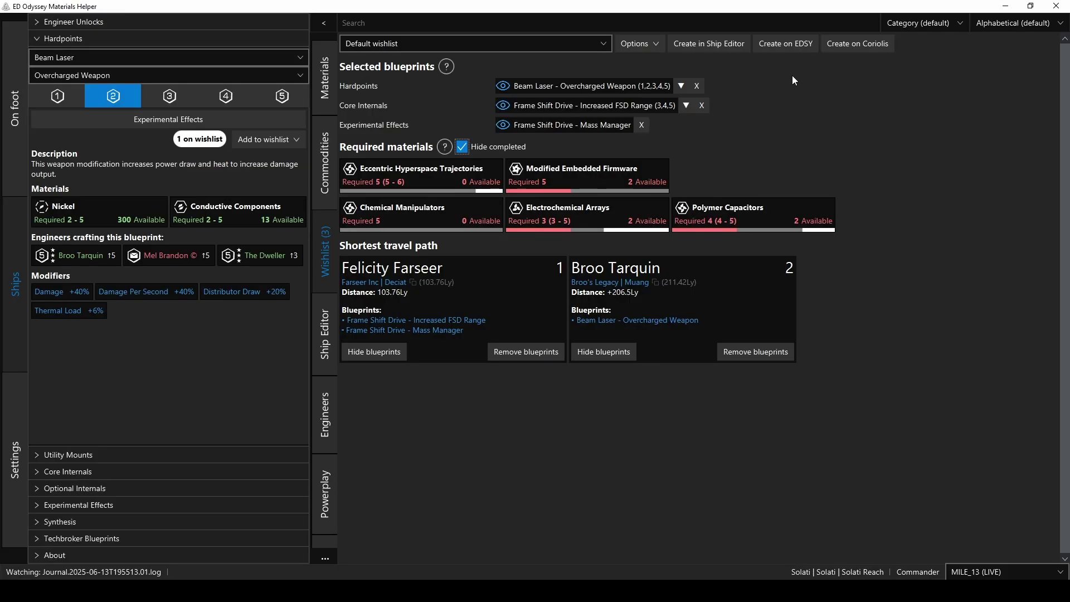
click(696, 85)
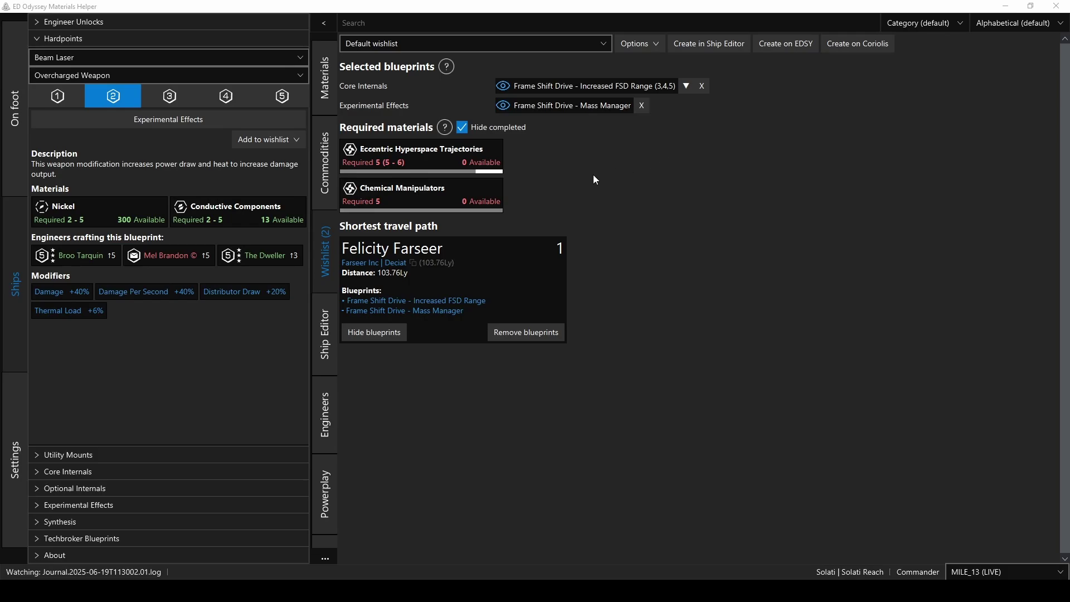
- Show Chemical Manipulators details, including closest trader Joliot-Curie Enterprise and trade suggestions
mouse_move(462, 194)
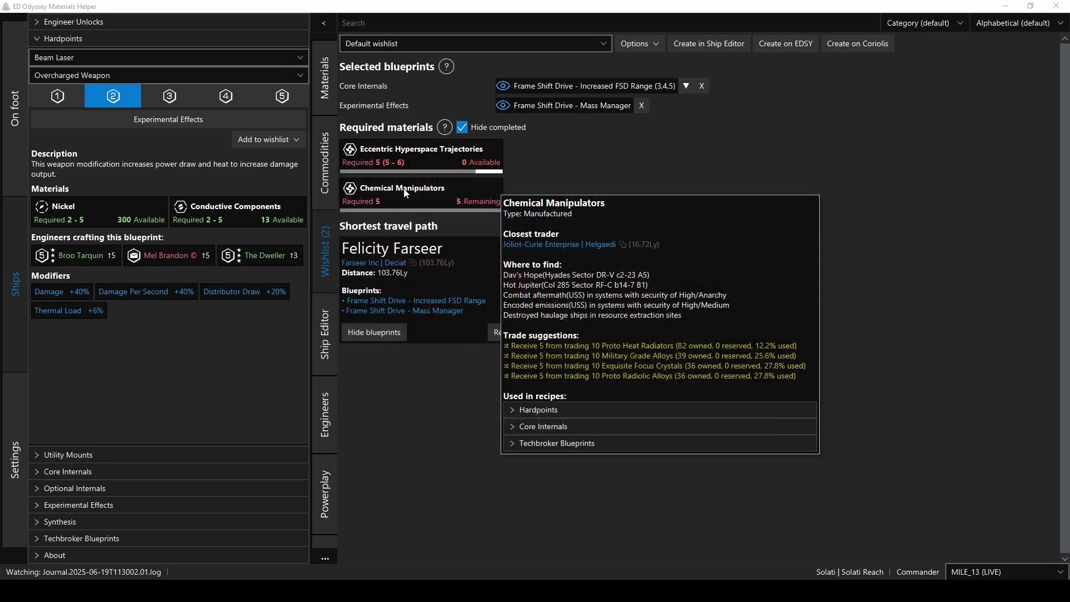
- Browse the Commodities and Materials overviews, then view the Fer-de-Lance in the Ship Editor
click(319, 153)
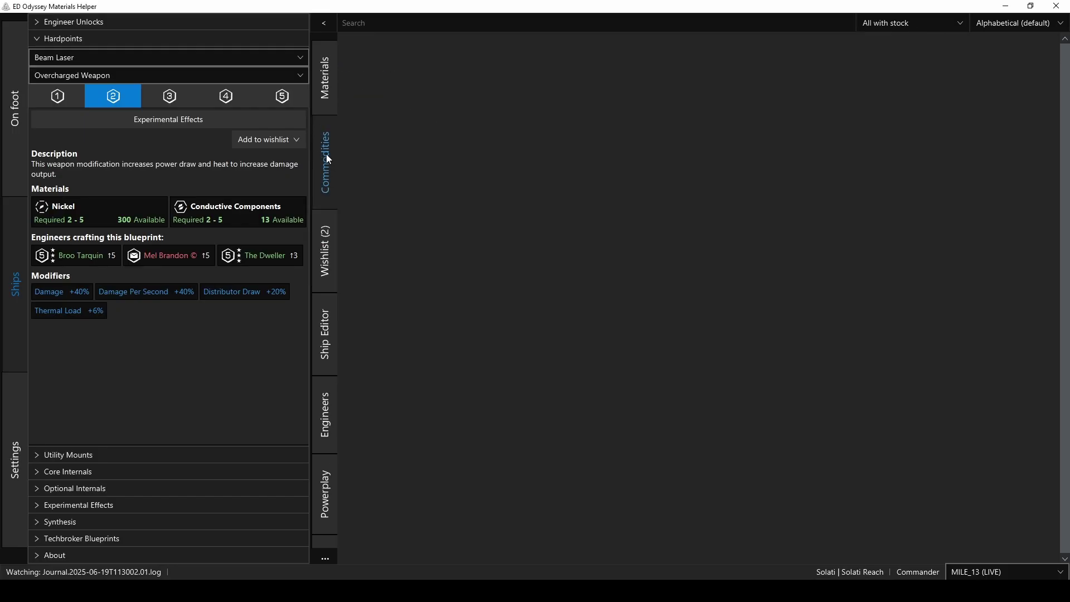
click(326, 100)
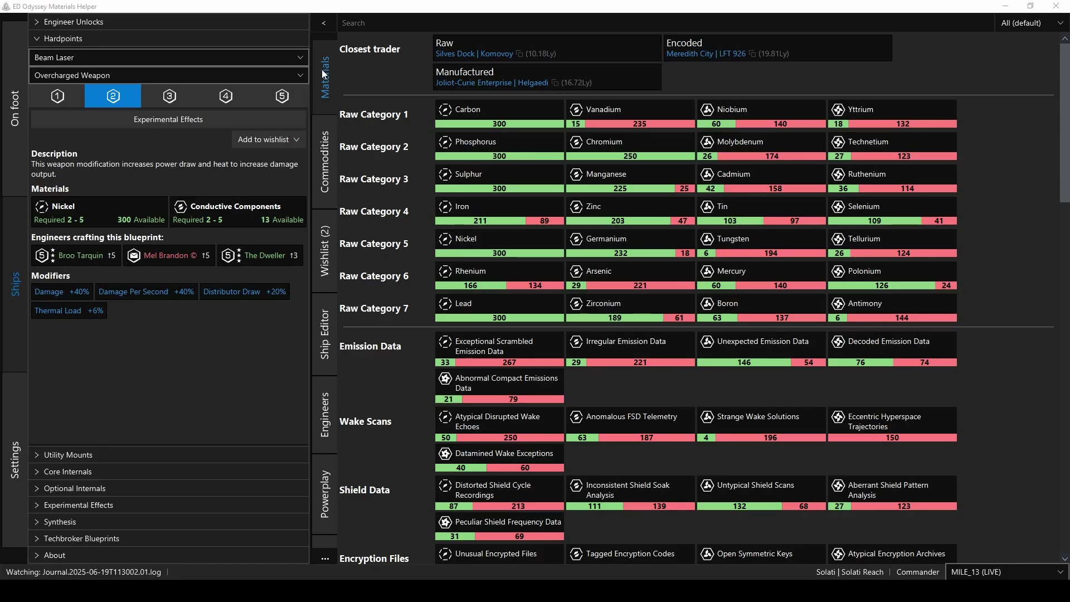
click(318, 322)
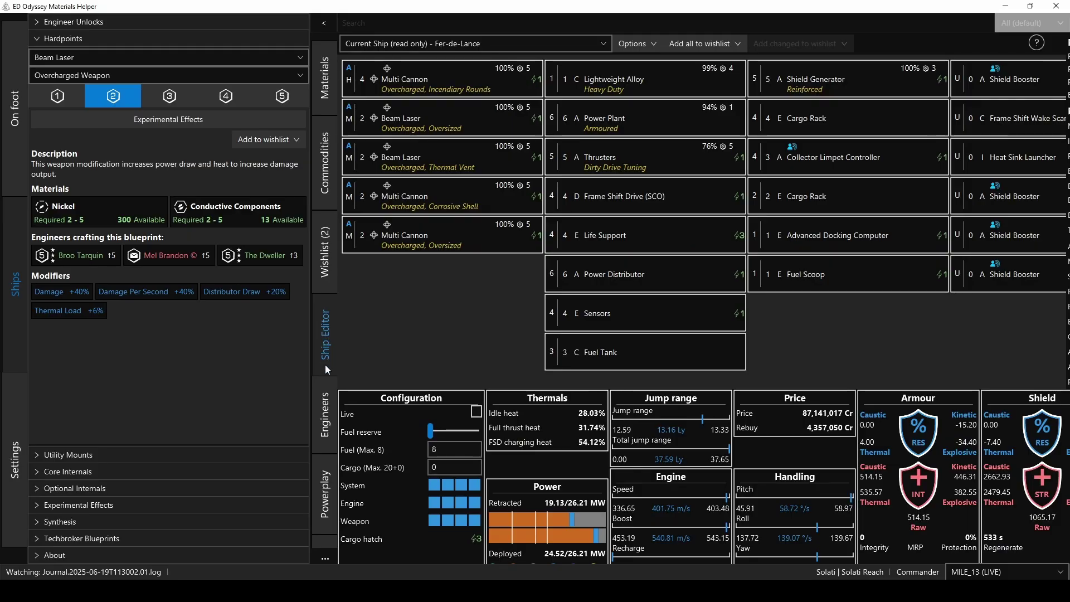
- Browse the Powerplay powers, then switch to the On foot section
click(329, 487)
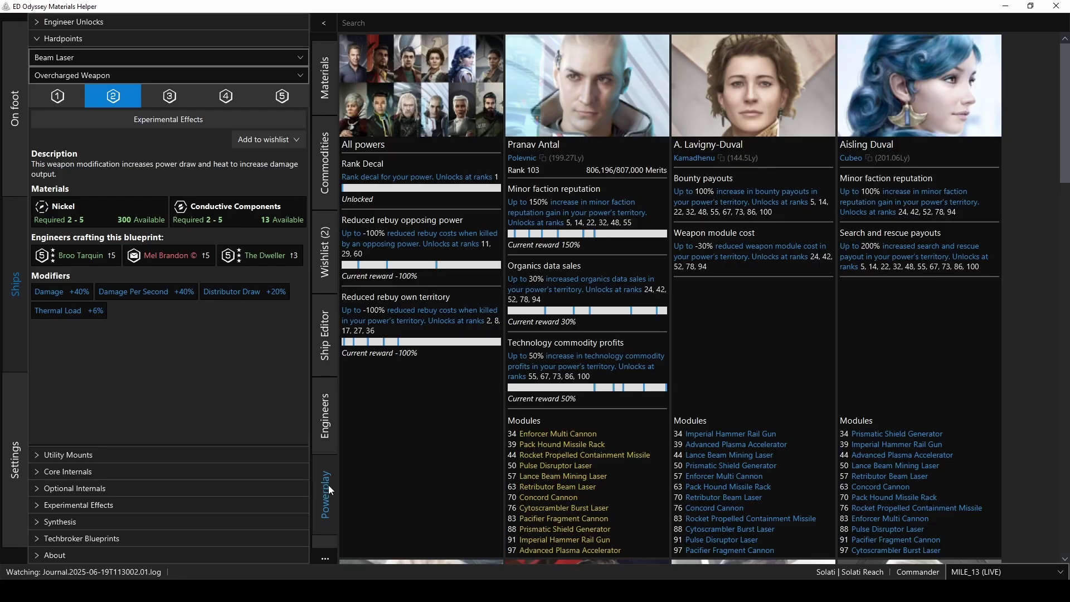
click(21, 128)
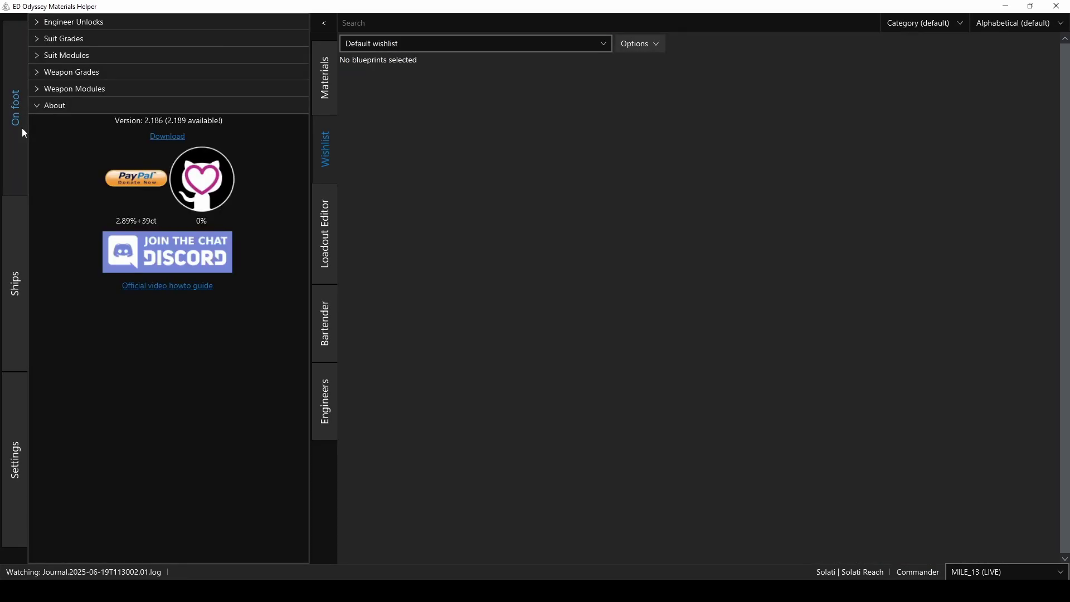
- Add the Artemis Suit Grade 1>2 upgrade to the Default wishlist, then go to Settings
click(91, 40)
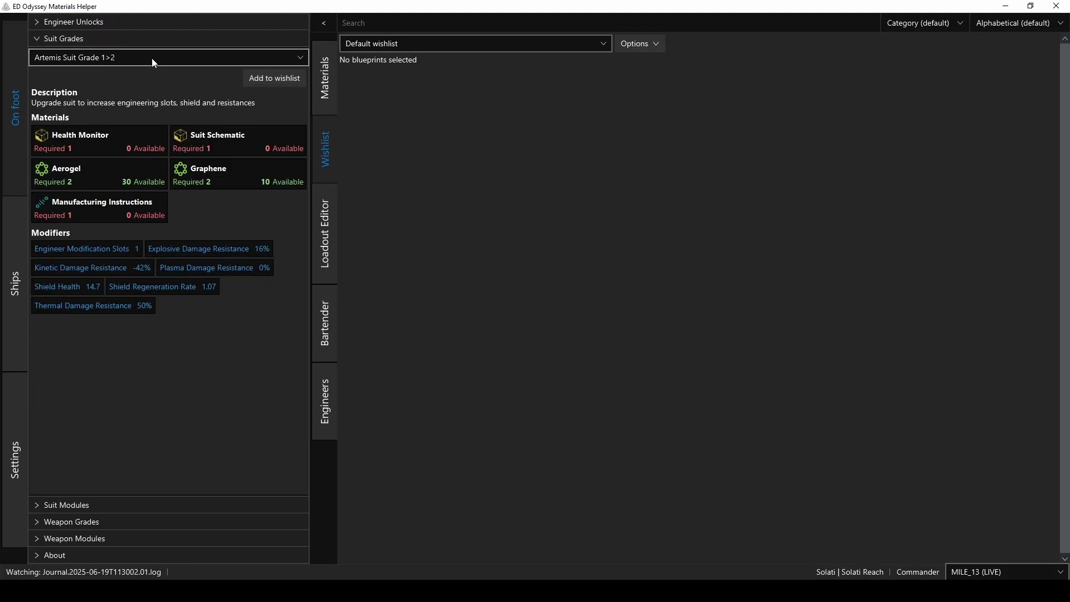
click(154, 62)
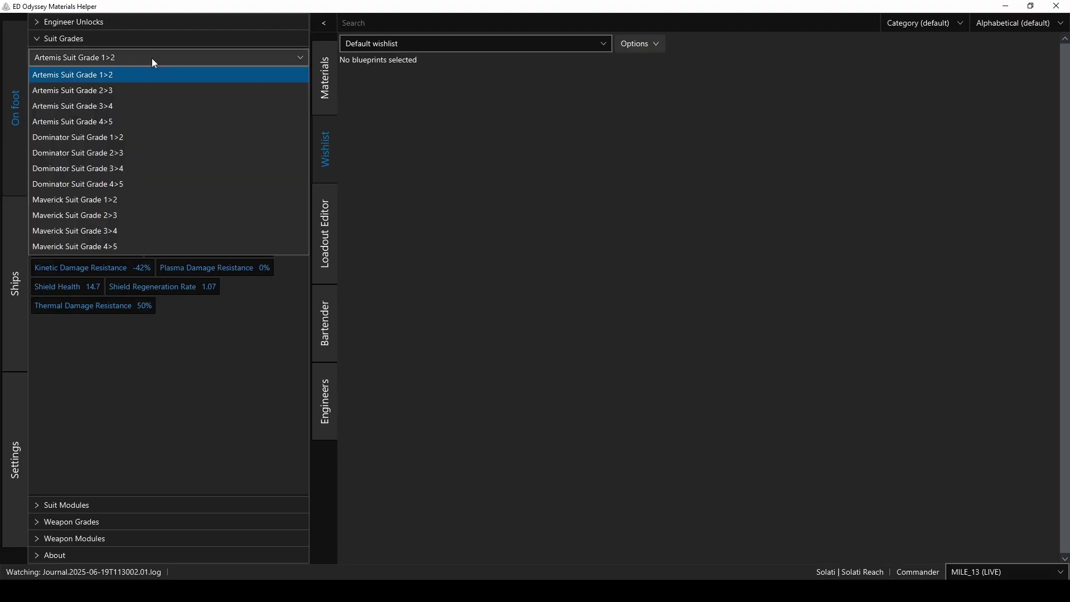
click(151, 58)
click(272, 83)
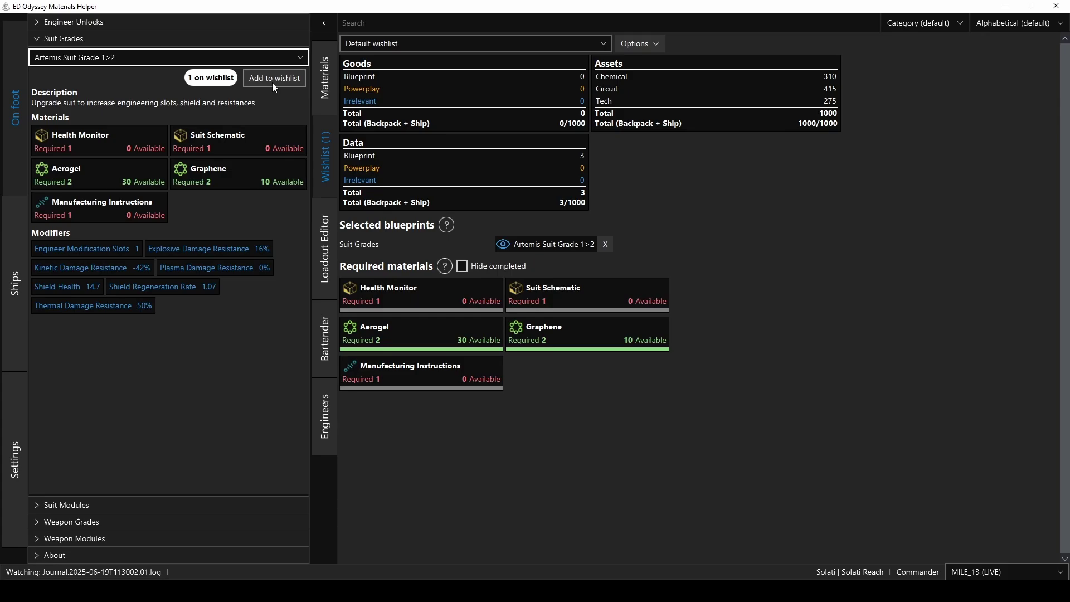
click(17, 463)
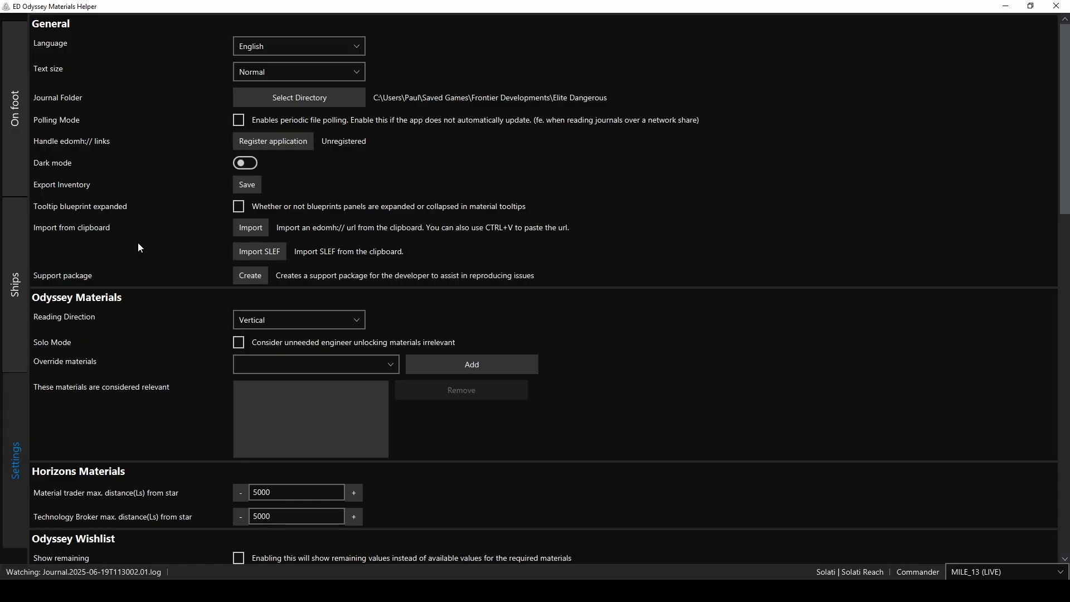
- Register the application for edomh:// links and scroll through the remaining settings
click(258, 144)
scroll(190, 188, down, 15)
scroll(192, 198, down, 15)
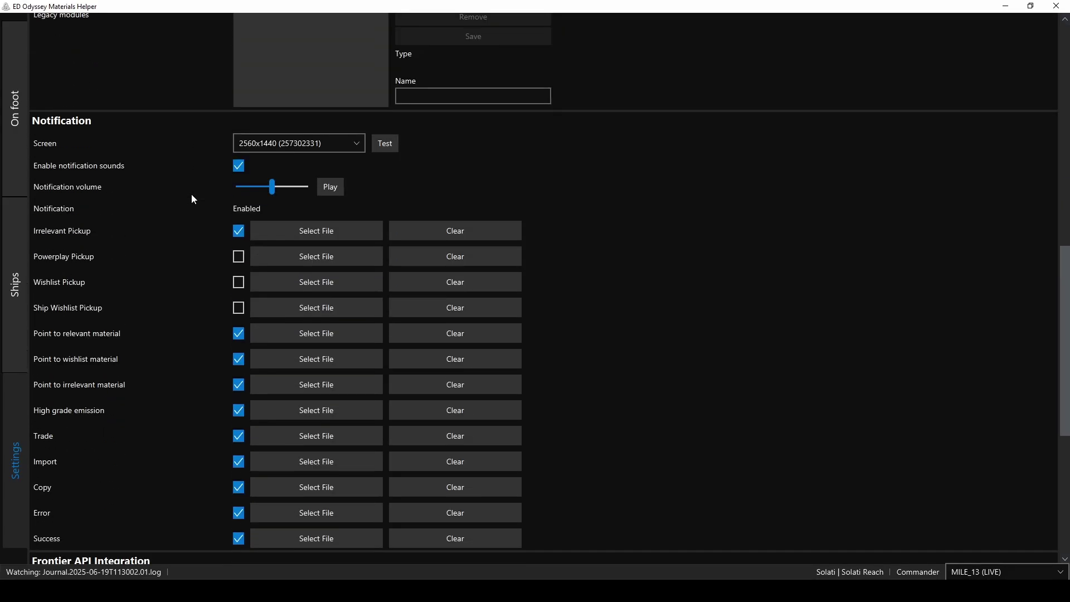